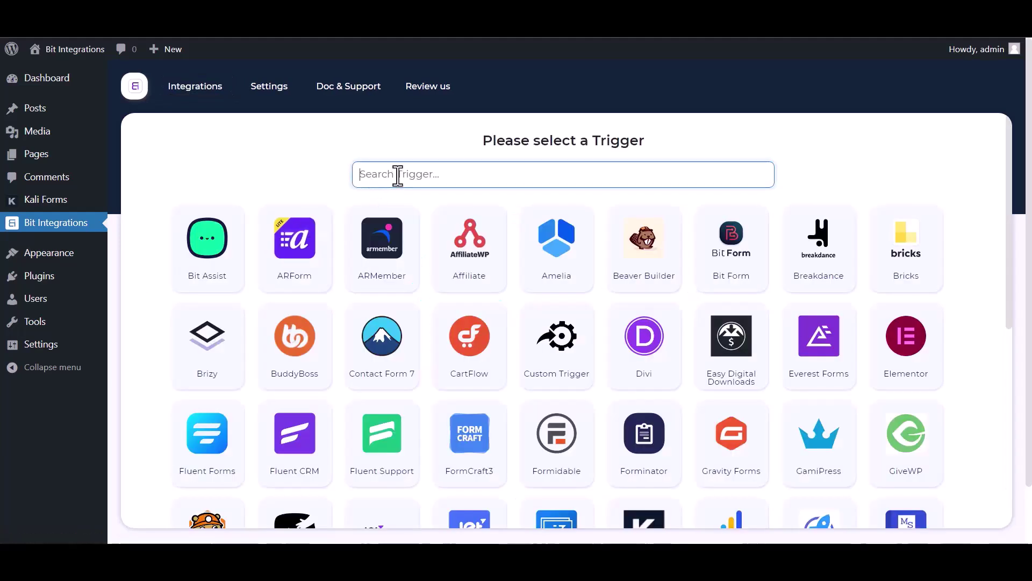
# Choose Kali Forms as the trigger, copy its webhook URL, and start fetching test data.
pyautogui.write('ka')
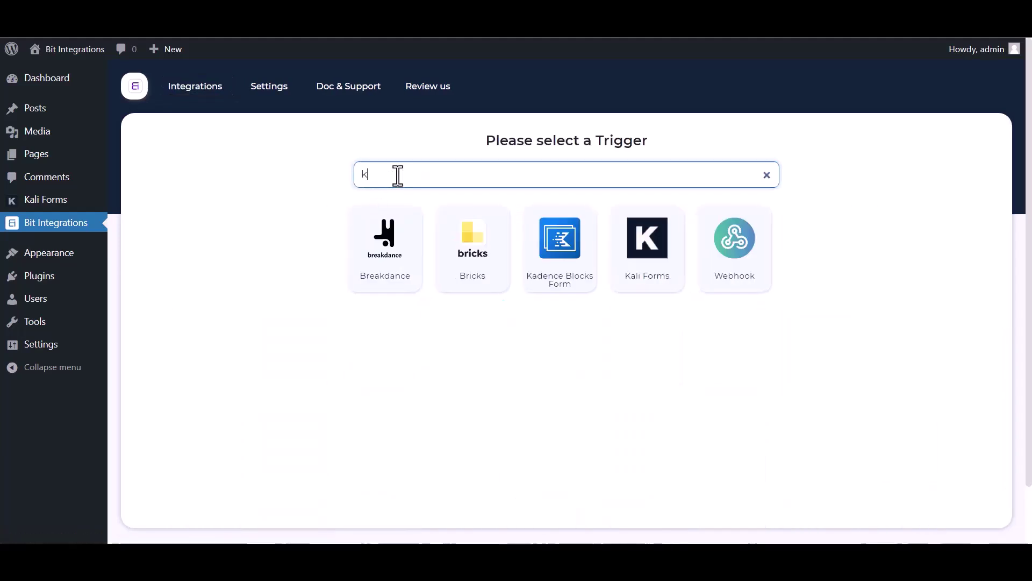
pyautogui.click(608, 267)
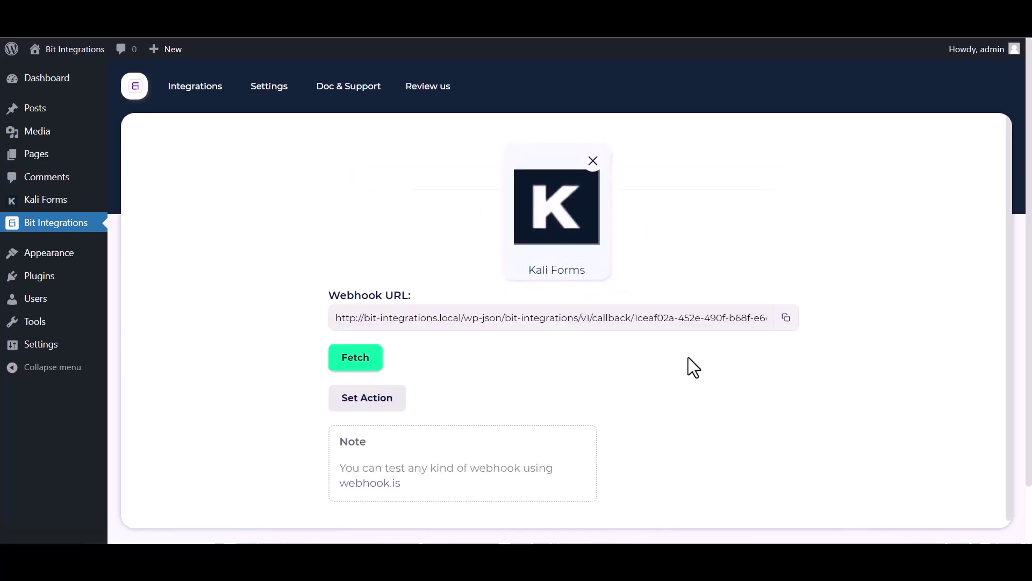
pyautogui.click(786, 321)
pyautogui.click(346, 359)
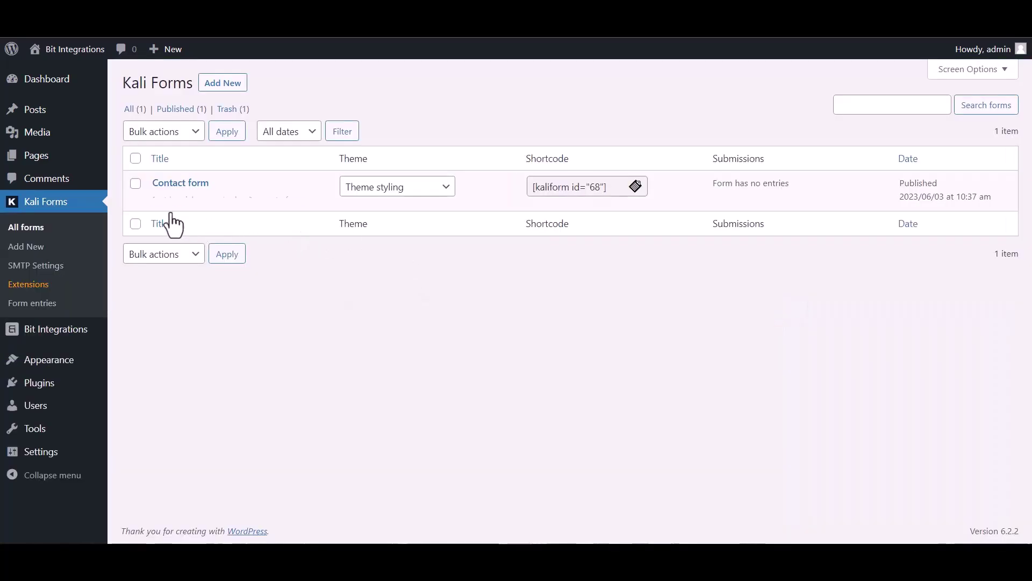
# Open the Contact form's Settings in Kali Forms and go to its Web Hooks section.
pyautogui.click(159, 201)
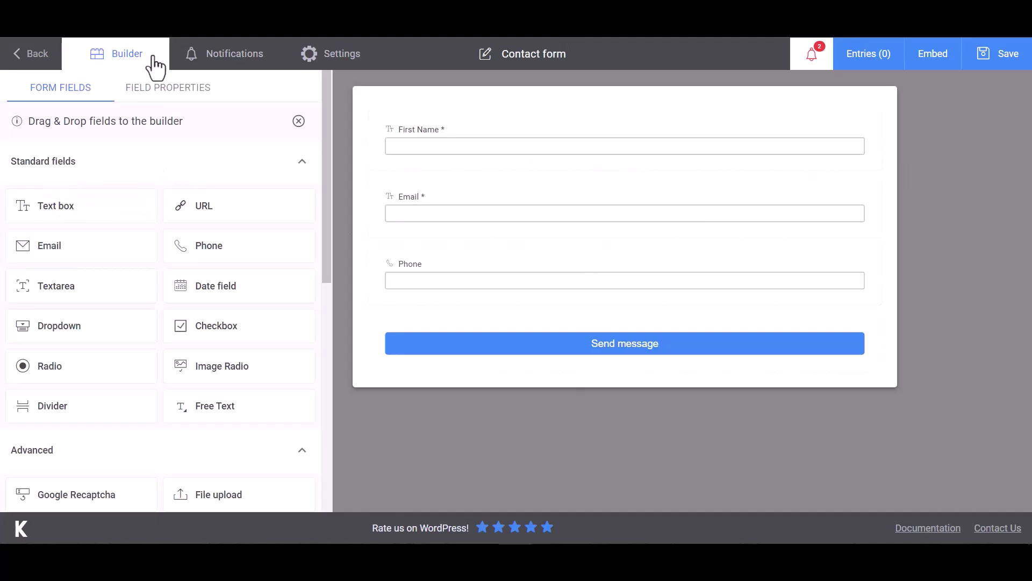
pyautogui.click(349, 63)
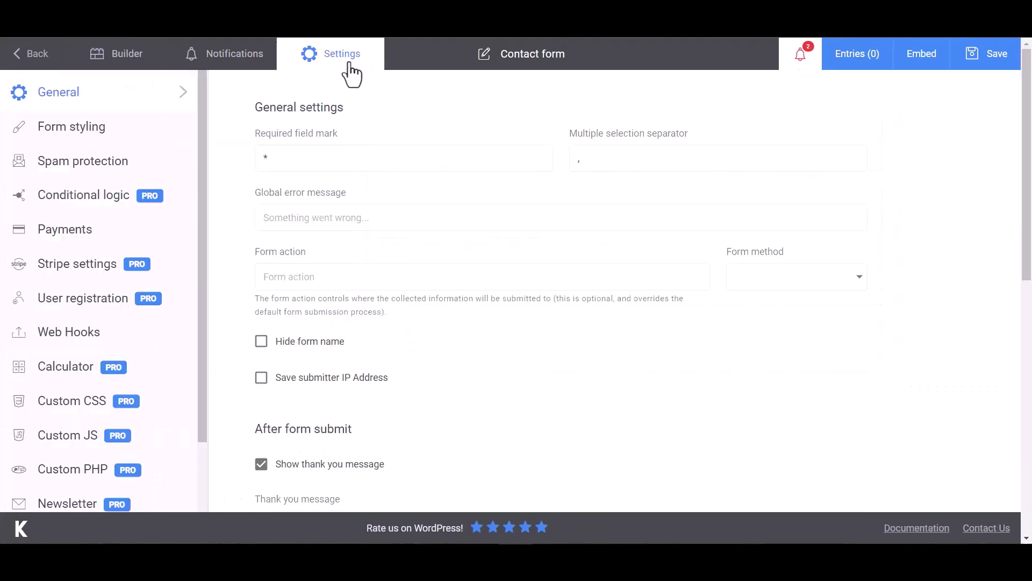
pyautogui.click(19, 342)
pyautogui.click(325, 160)
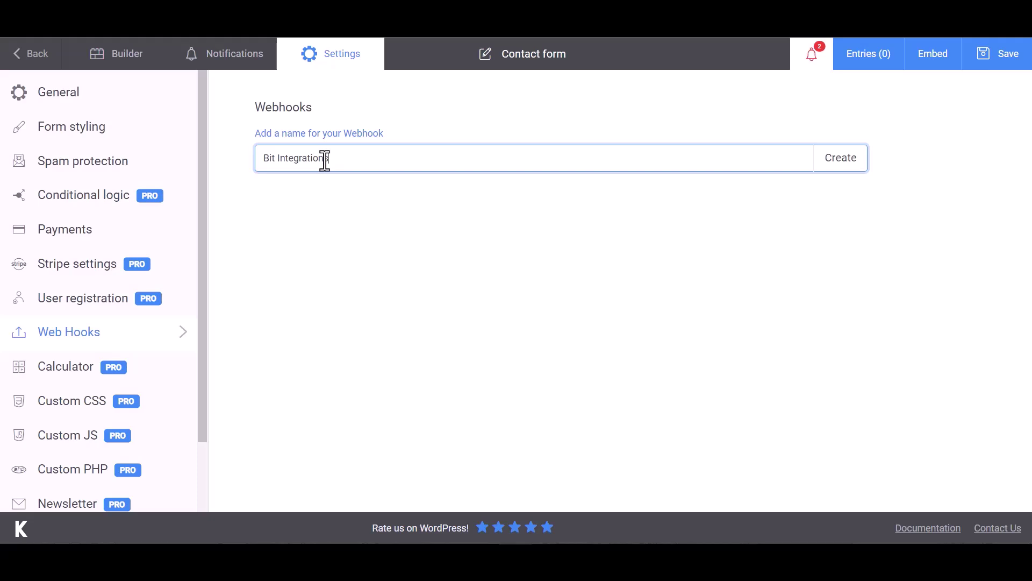
# Create a webhook named 'Bit Integrations' with the copied URL as its payload URL.
pyautogui.write('Bit Integrations')
pyautogui.click(842, 168)
pyautogui.click(319, 207)
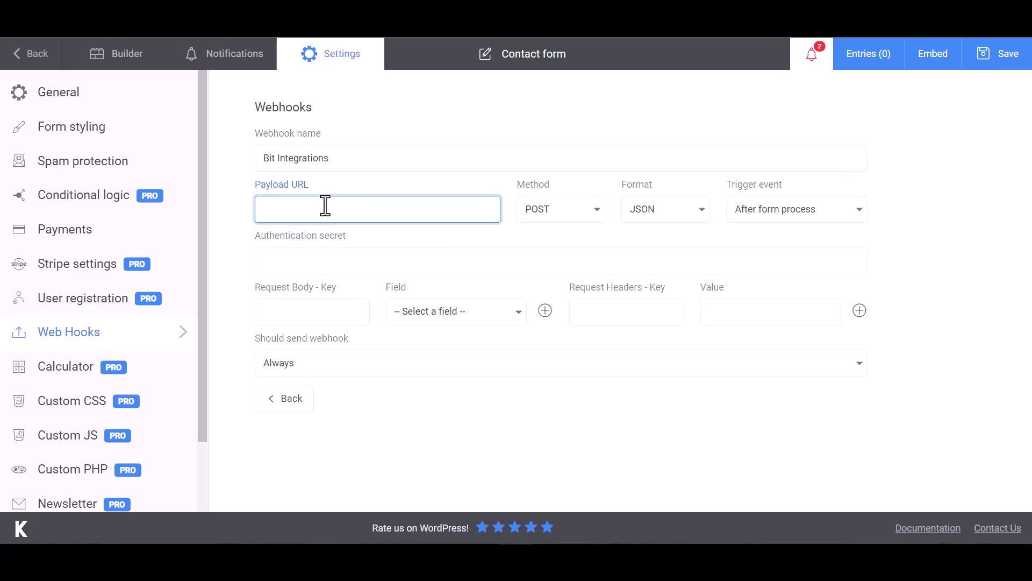
pyautogui.hotkey('ctrl', 'v')
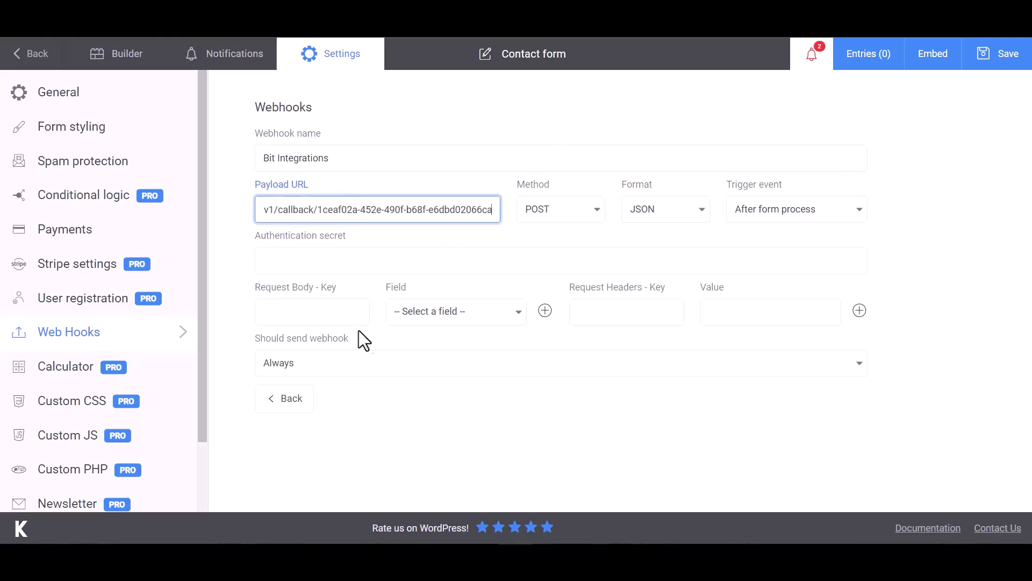
# Add request body rows mapping Name to First Name and Email to Email.
pyautogui.click(322, 311)
pyautogui.click(431, 319)
pyautogui.click(435, 336)
pyautogui.click(339, 312)
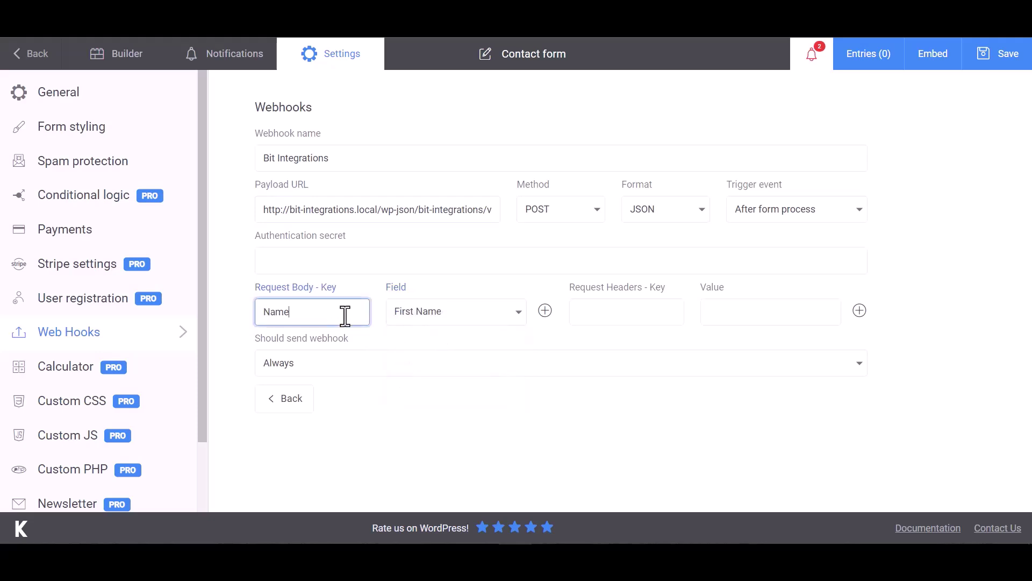
pyautogui.click(544, 310)
pyautogui.click(454, 350)
pyautogui.click(389, 377)
pyautogui.click(346, 348)
pyautogui.write('Email')
# Add a Phone body row mapped to Phone, save the form, and test the webhook.
pyautogui.click(545, 310)
pyautogui.click(519, 383)
pyautogui.click(417, 456)
pyautogui.click(323, 385)
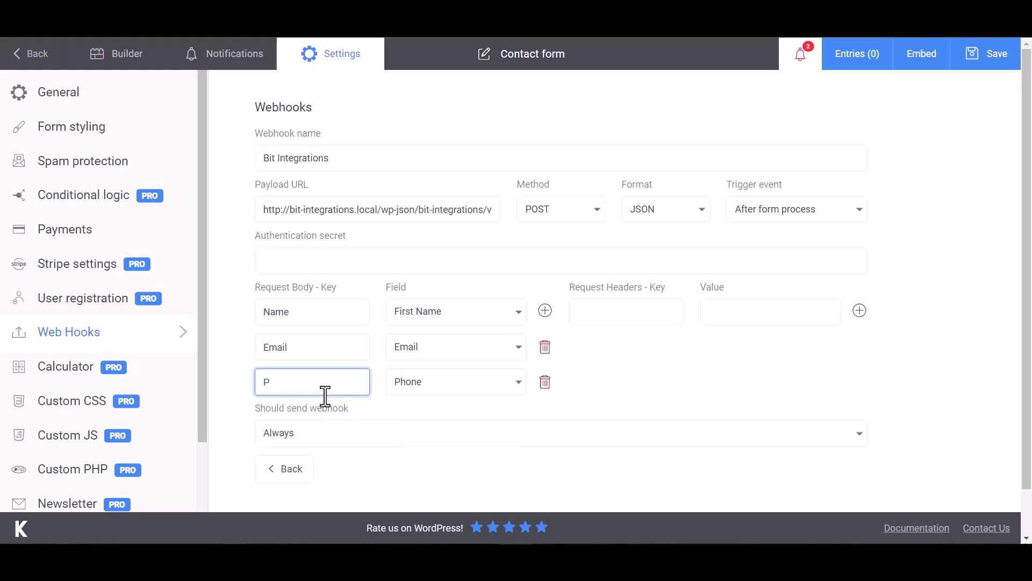
pyautogui.write('Phone')
pyautogui.click(660, 296)
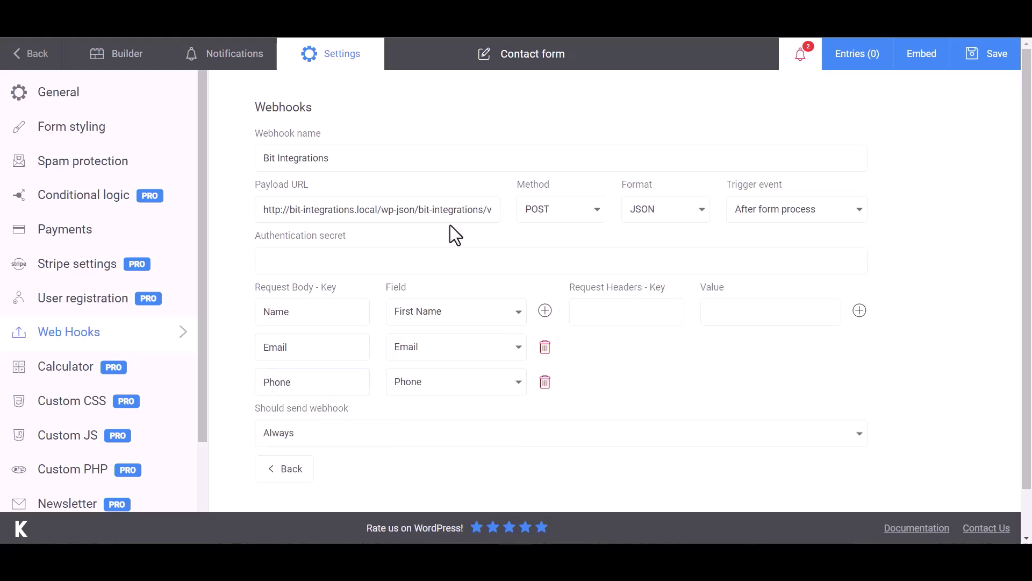
pyautogui.scroll(-2, 645, 359)
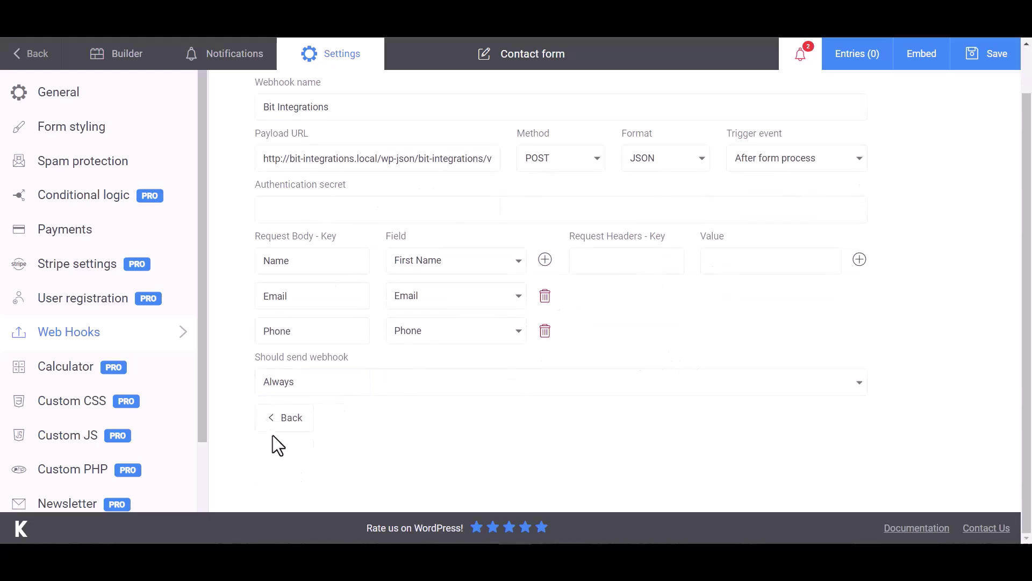
pyautogui.click(991, 60)
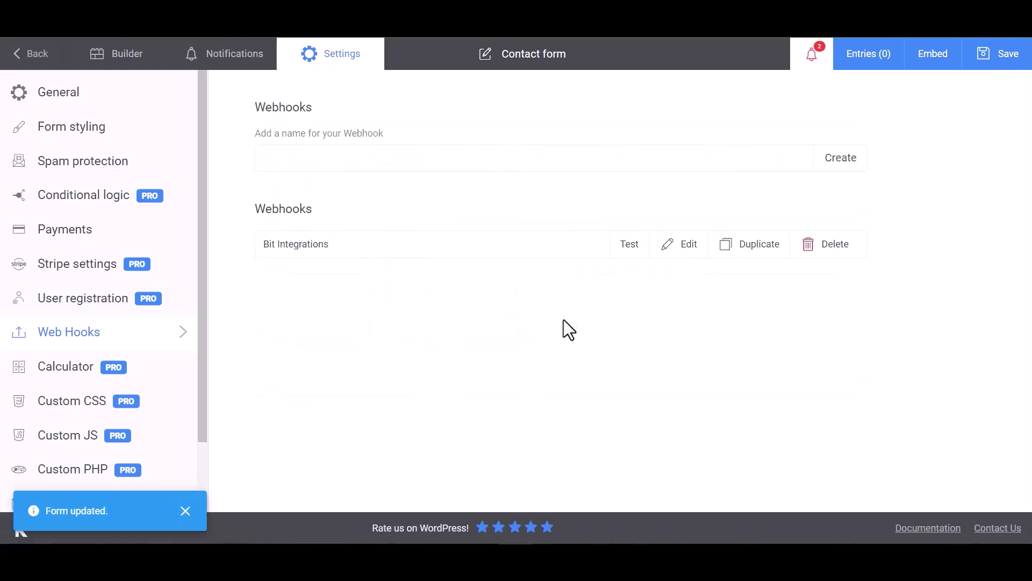
pyautogui.click(630, 247)
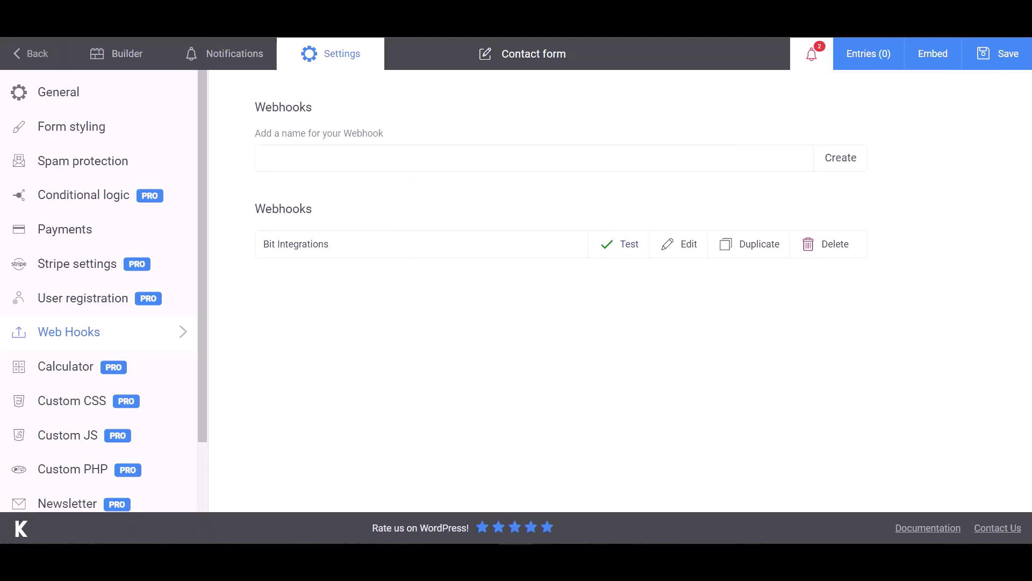
# Return to Bit Integrations and review the fetched Name, Email and Phone data.
pyautogui.click(81, 13)
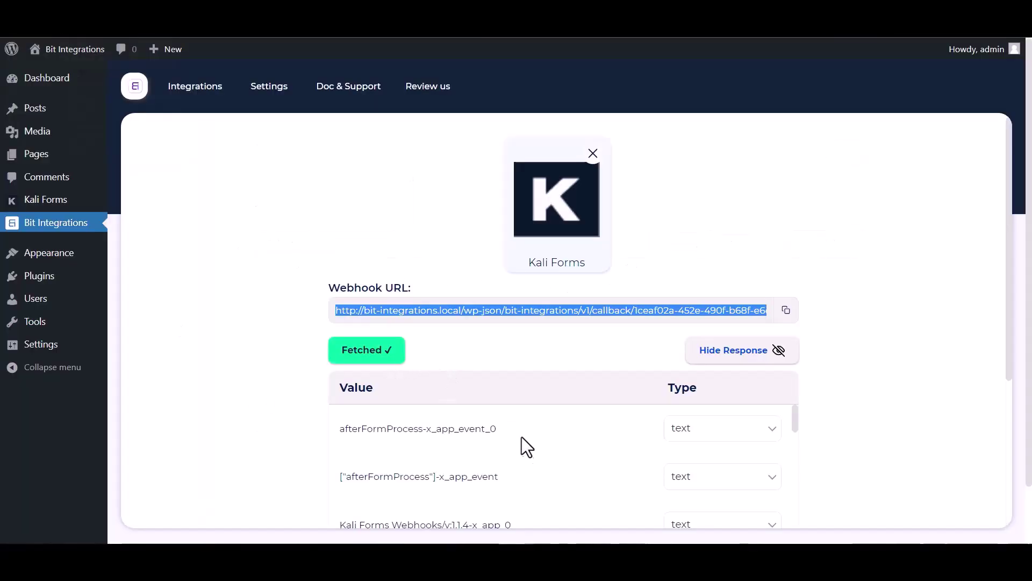
pyautogui.scroll(-10, 523, 445)
pyautogui.scroll(-3, 457, 495)
pyautogui.scroll(-4, 253, 437)
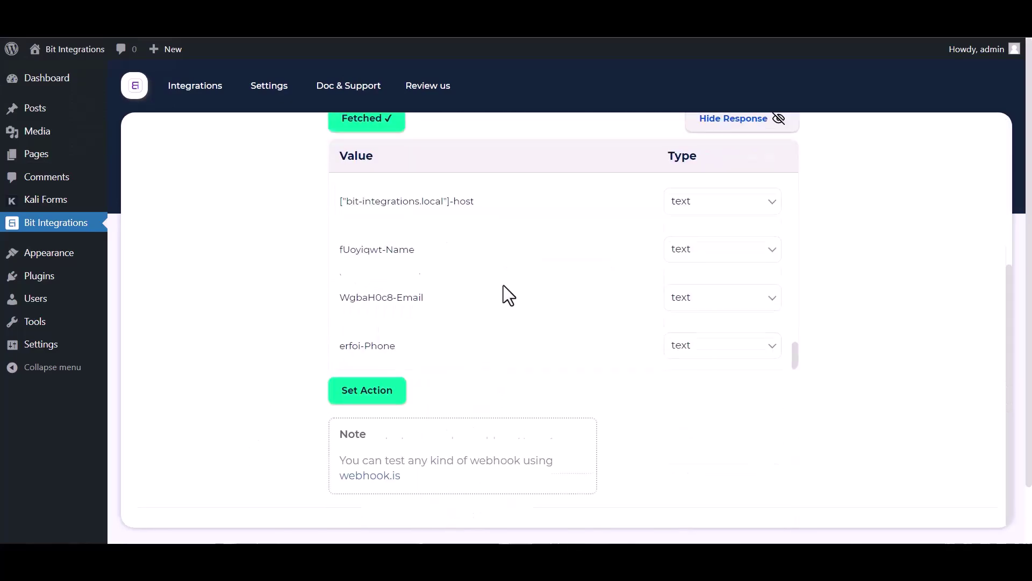
pyautogui.scroll(-2, 501, 285)
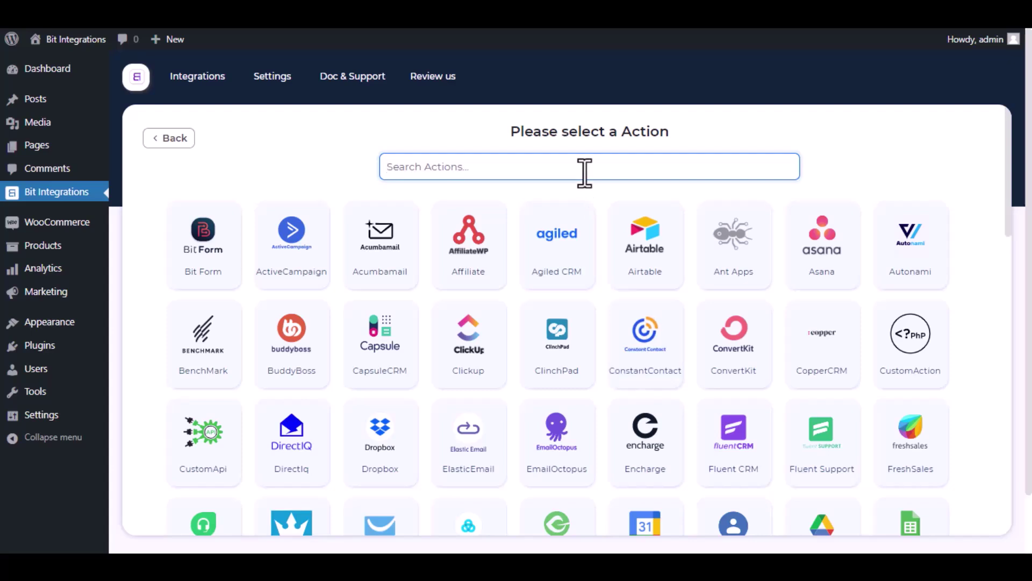
# Select GetResponse as the action and follow its help link to the API token page.
pyautogui.write('get')
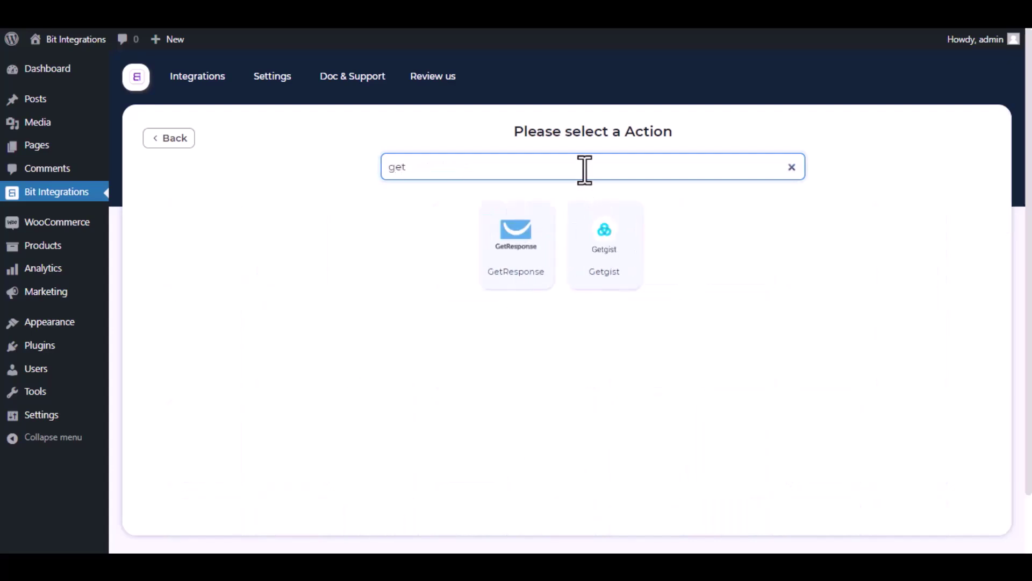
pyautogui.write('respo')
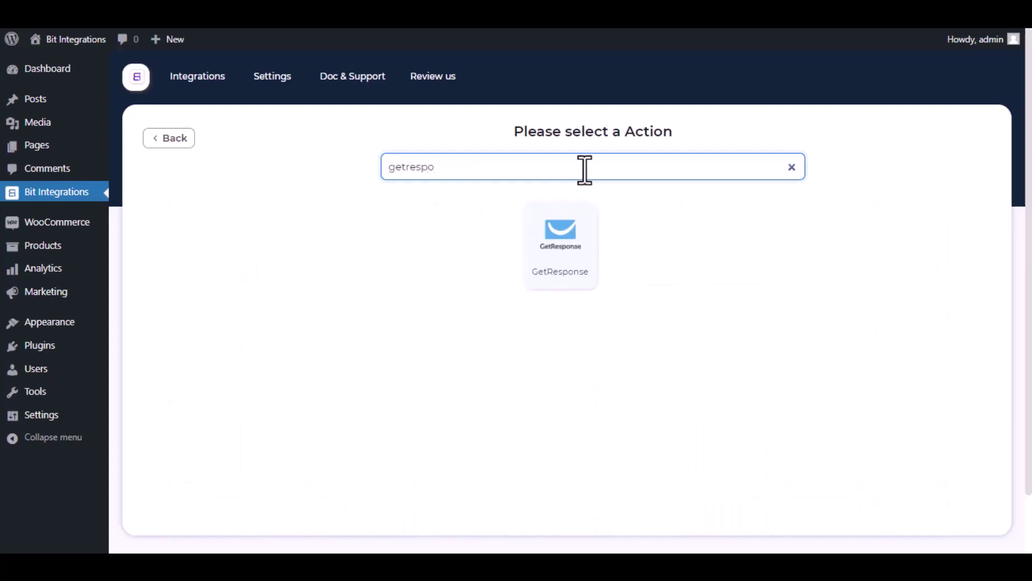
pyautogui.click(572, 243)
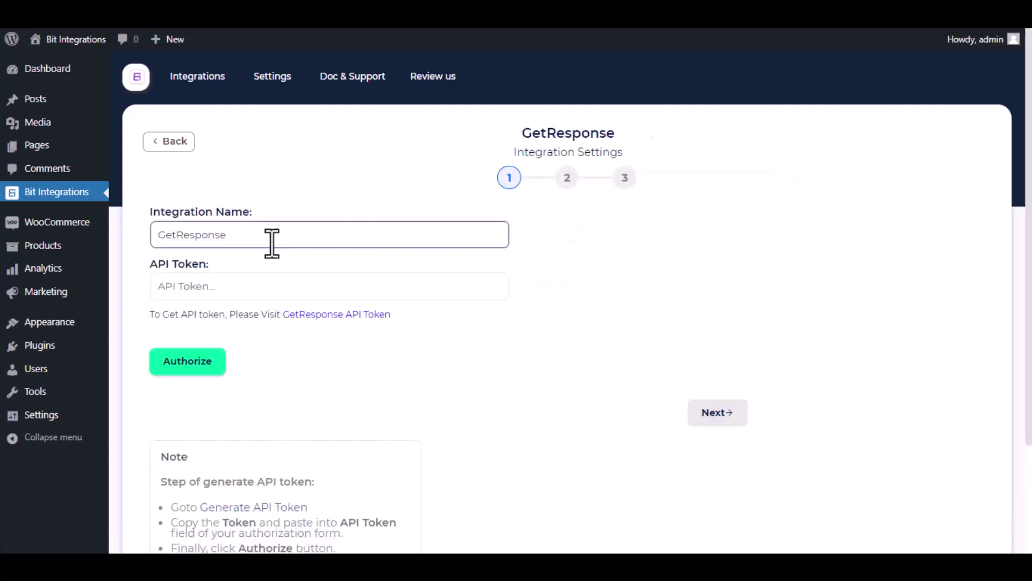
pyautogui.moveTo(275, 240); pyautogui.dragTo(157, 234)
pyautogui.click(125, 234)
pyautogui.moveTo(140, 312); pyautogui.dragTo(280, 316)
pyautogui.click(285, 331)
# Generate a GetResponse API key named 'Bit Integrations' and copy it.
pyautogui.click(307, 315)
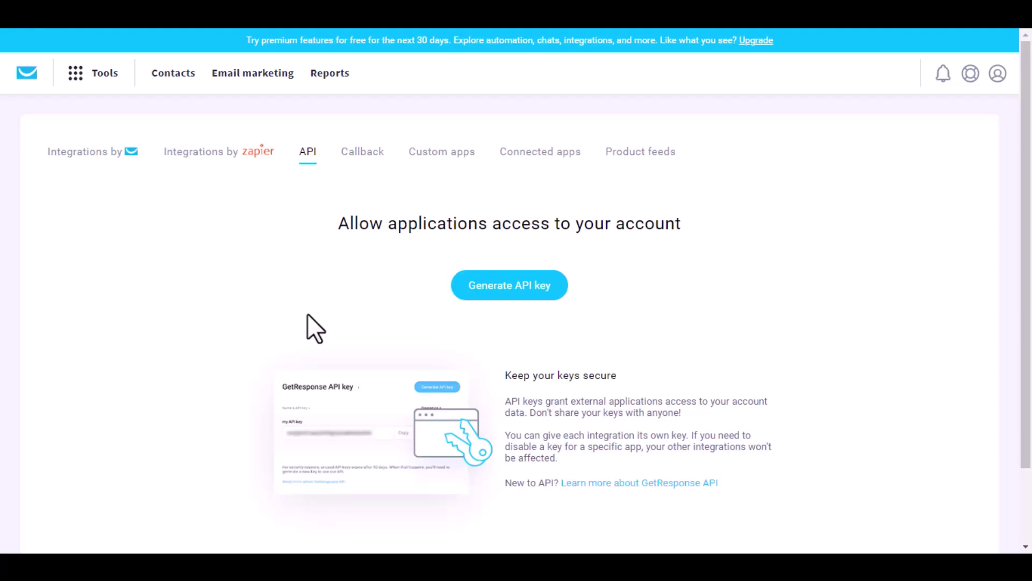
pyautogui.click(516, 289)
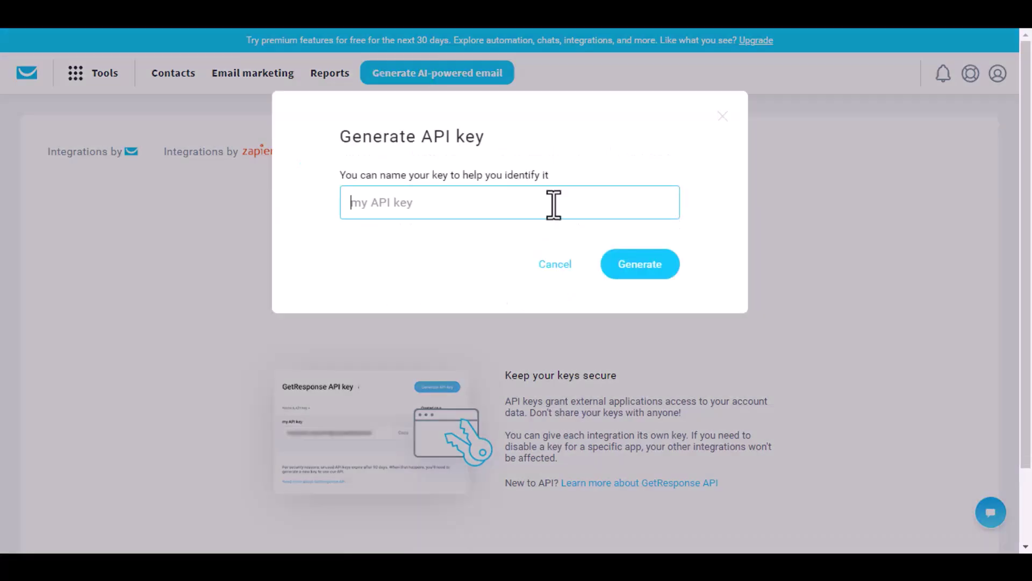
pyautogui.write('Bit Integrations')
pyautogui.click(665, 258)
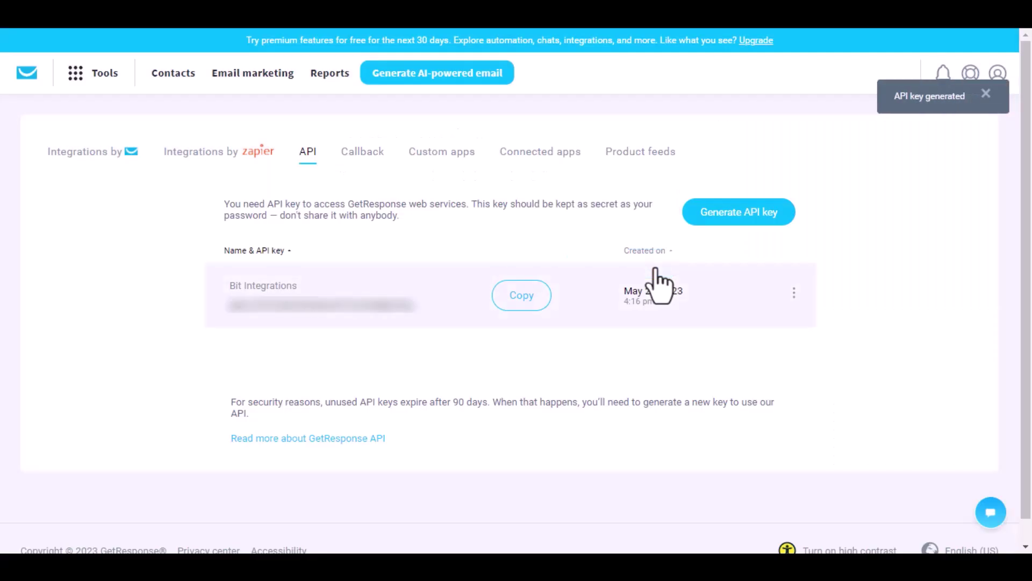
pyautogui.click(519, 299)
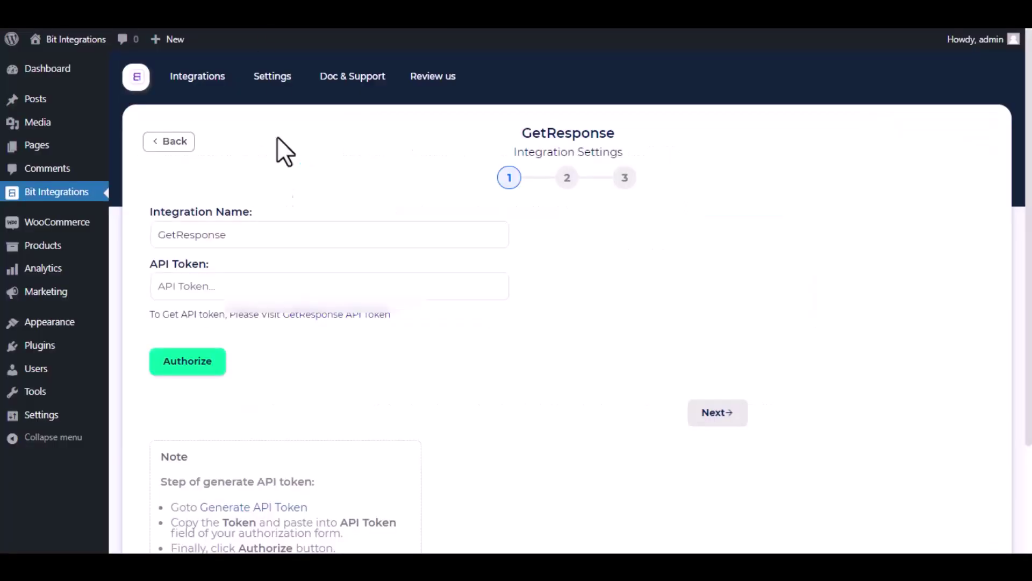
# Paste the copied key as the GetResponse API token, authorize it, and continue.
pyautogui.click(279, 286)
pyautogui.hotkey('ctrl', 'v')
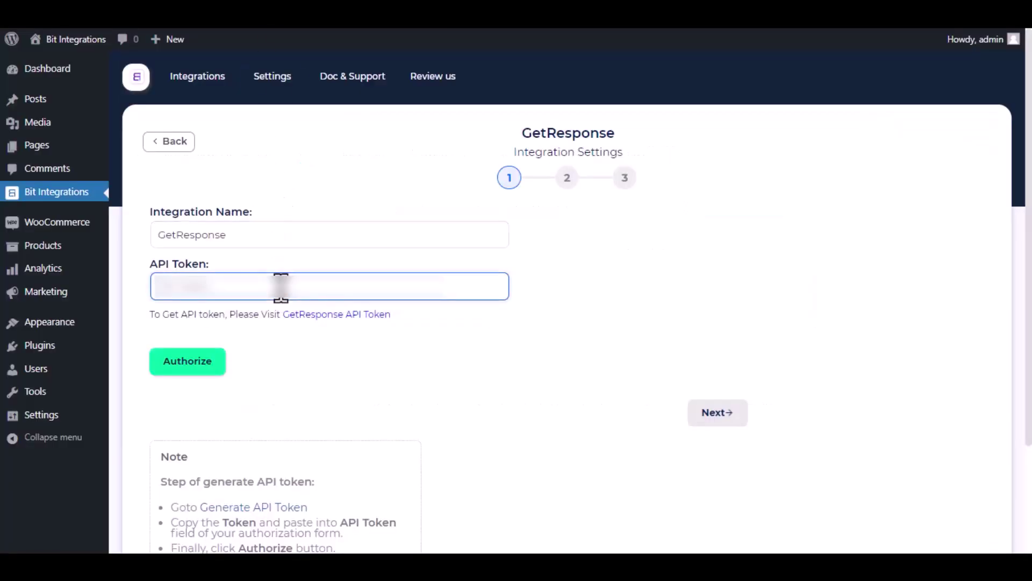
pyautogui.hotkey('ctrl', 'v')
pyautogui.click(286, 346)
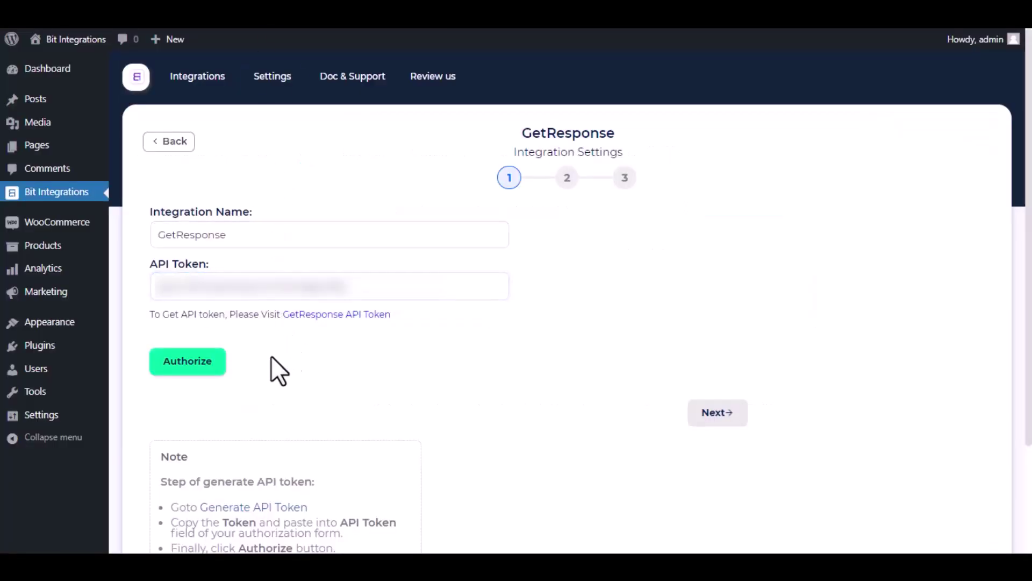
pyautogui.click(203, 368)
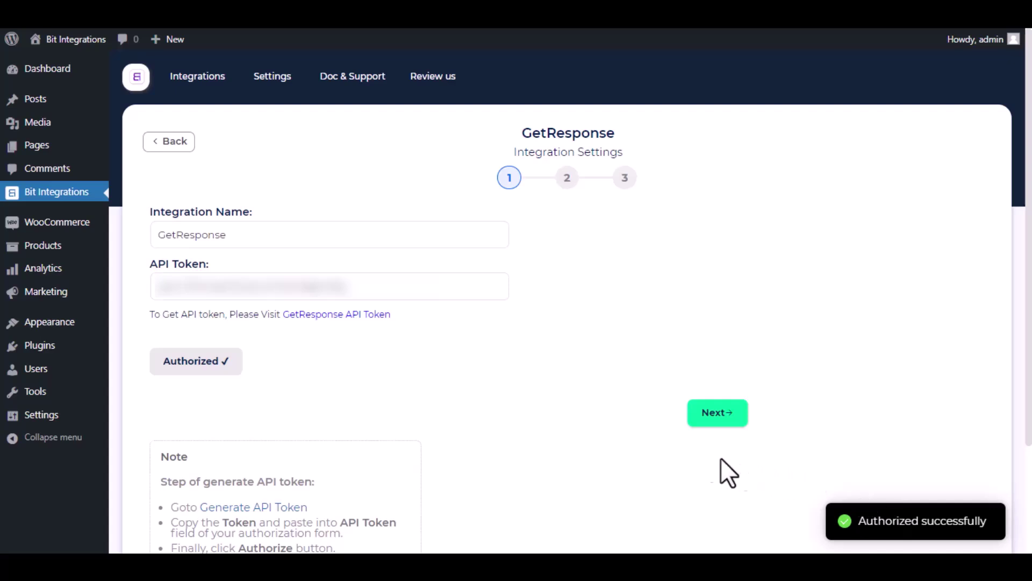
pyautogui.click(721, 413)
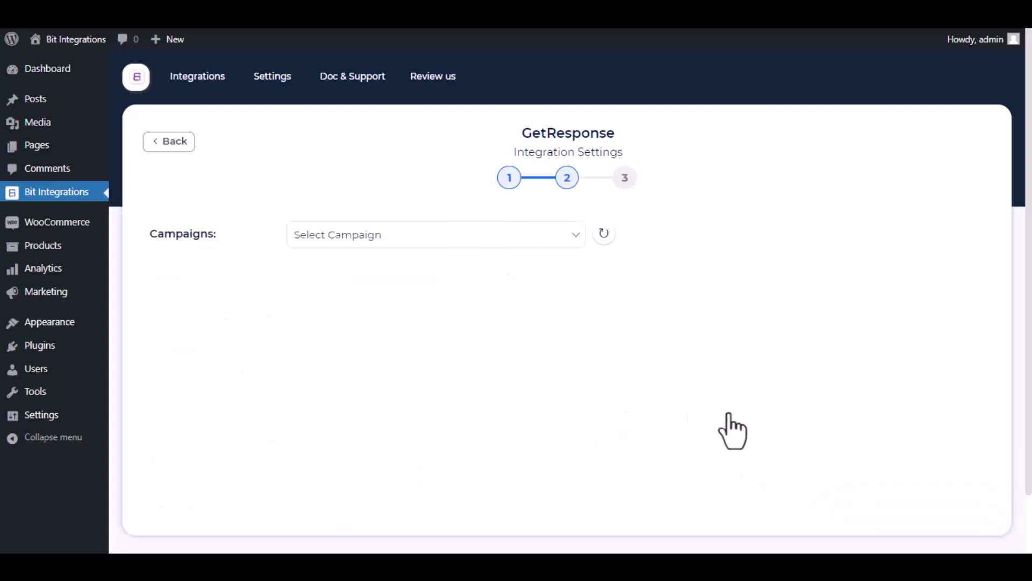
# Pick the Bit Integrations campaign and map Email to Email and Display Name to Name.
pyautogui.click(457, 245)
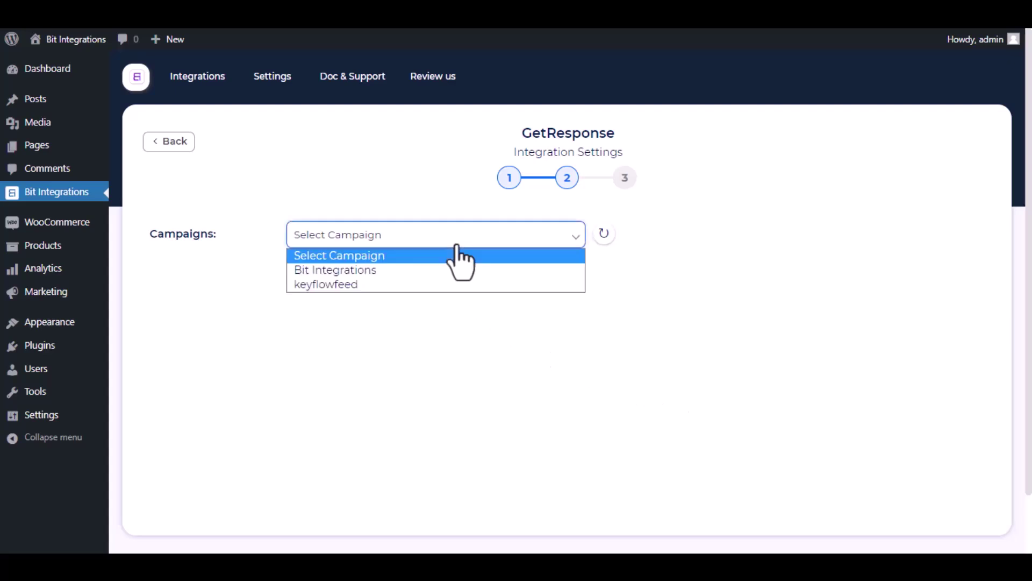
pyautogui.click(433, 266)
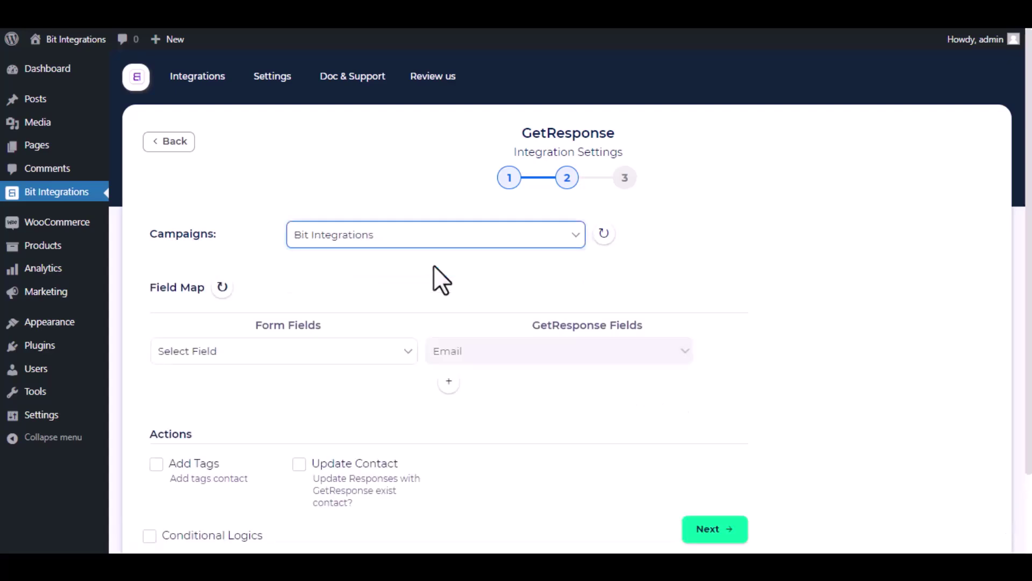
pyautogui.click(387, 352)
pyautogui.click(305, 414)
pyautogui.click(448, 382)
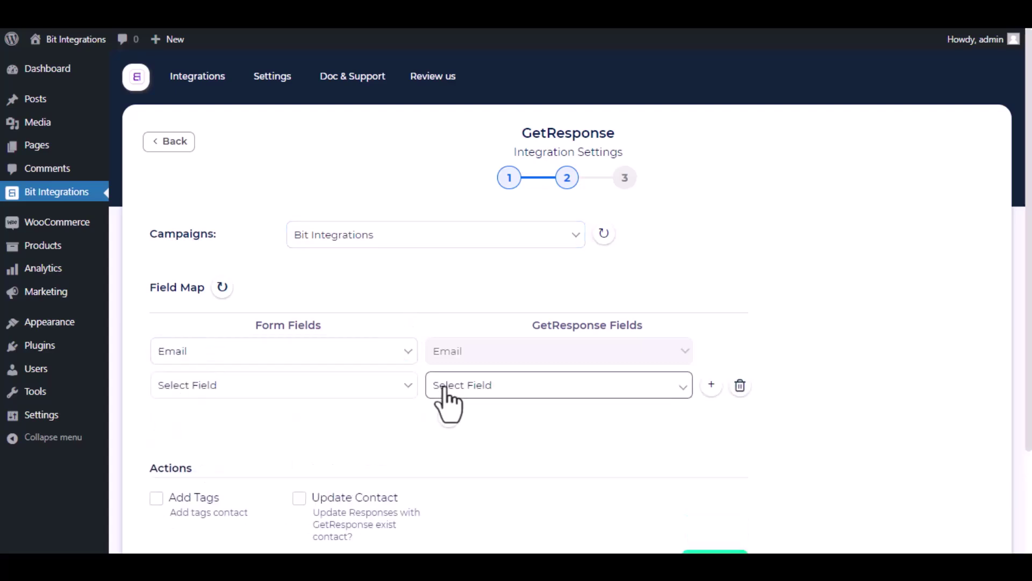
pyautogui.click(466, 390)
pyautogui.click(475, 120)
pyautogui.click(338, 387)
pyautogui.click(259, 234)
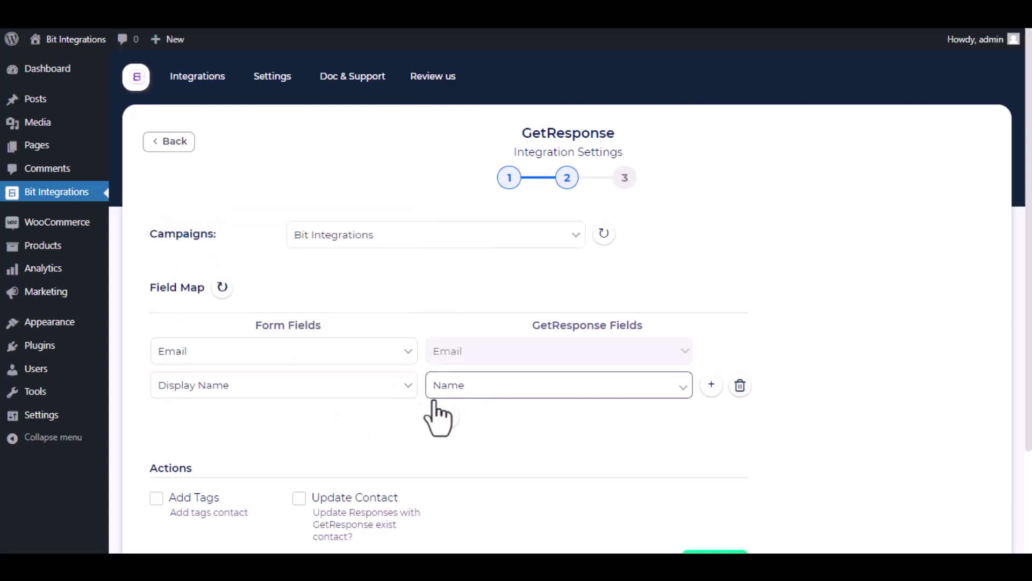
# Leave Conditional Logics off and advance to the final setup step.
pyautogui.scroll(-3, 411, 408)
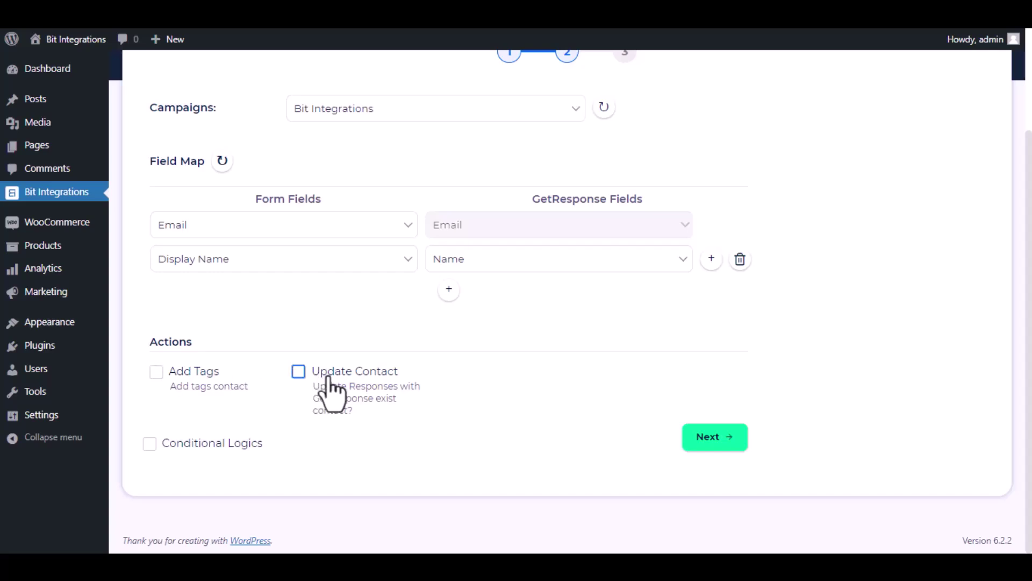
pyautogui.click(166, 450)
pyautogui.scroll(-3, 252, 446)
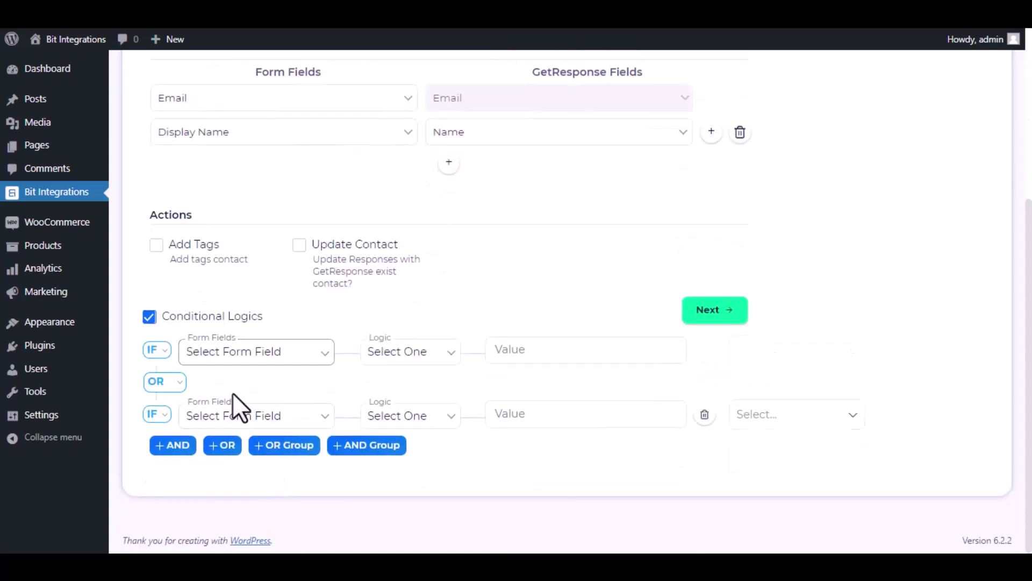
pyautogui.click(149, 317)
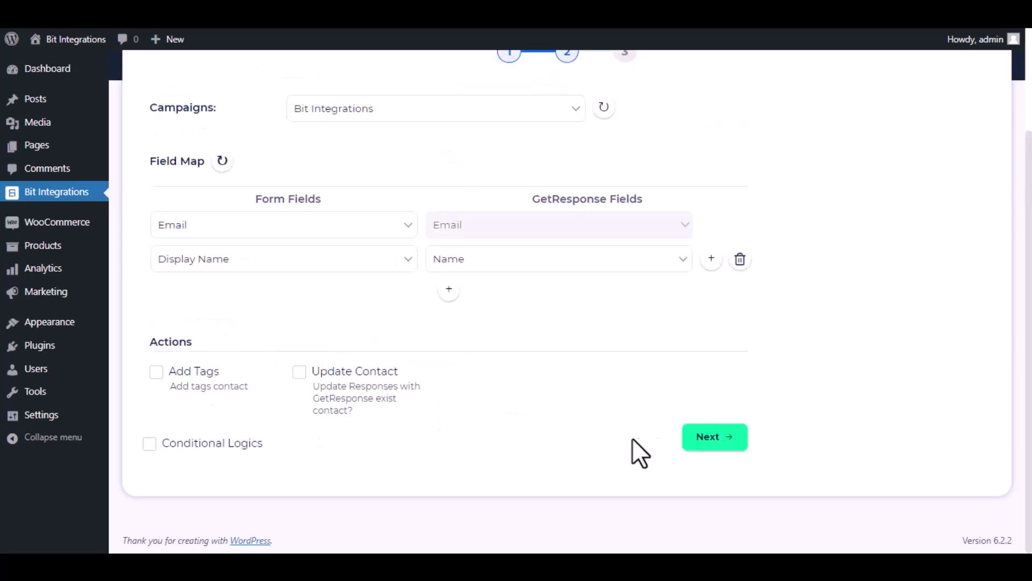
pyautogui.click(717, 436)
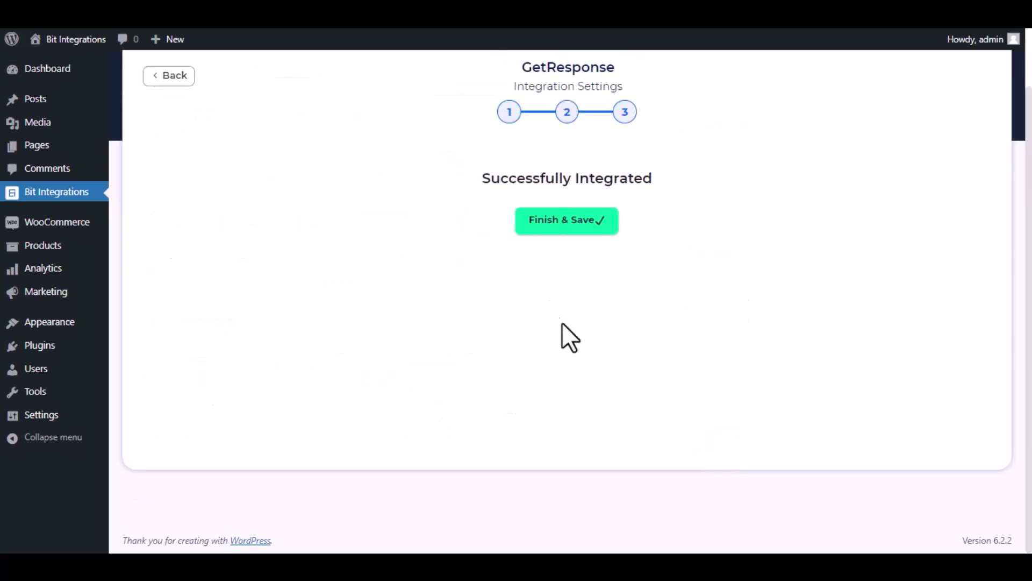
# Save the integration, then enter 'Bit Integrations' as first name and a test e-mail on the contact form.
pyautogui.click(560, 223)
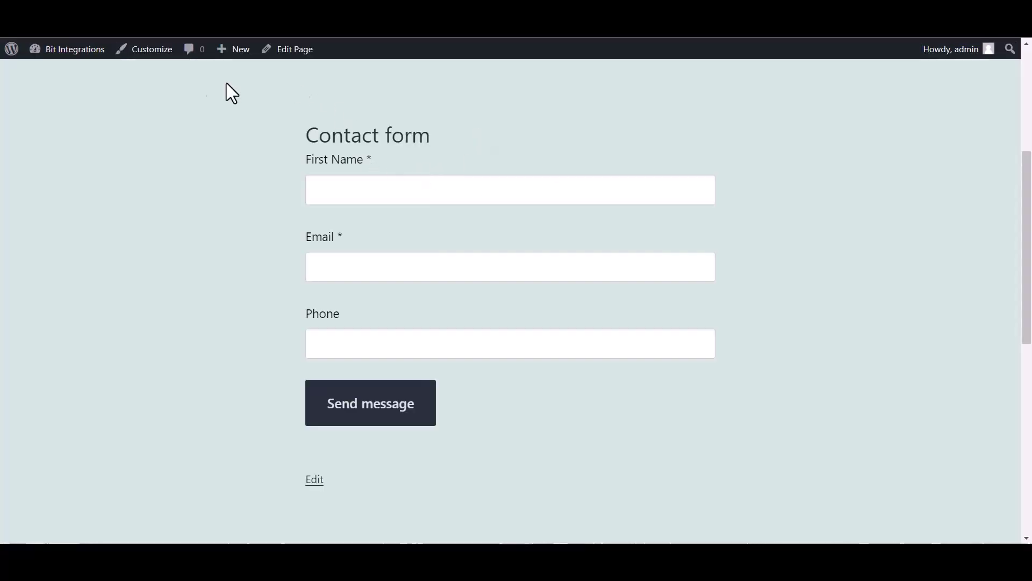
pyautogui.click(342, 194)
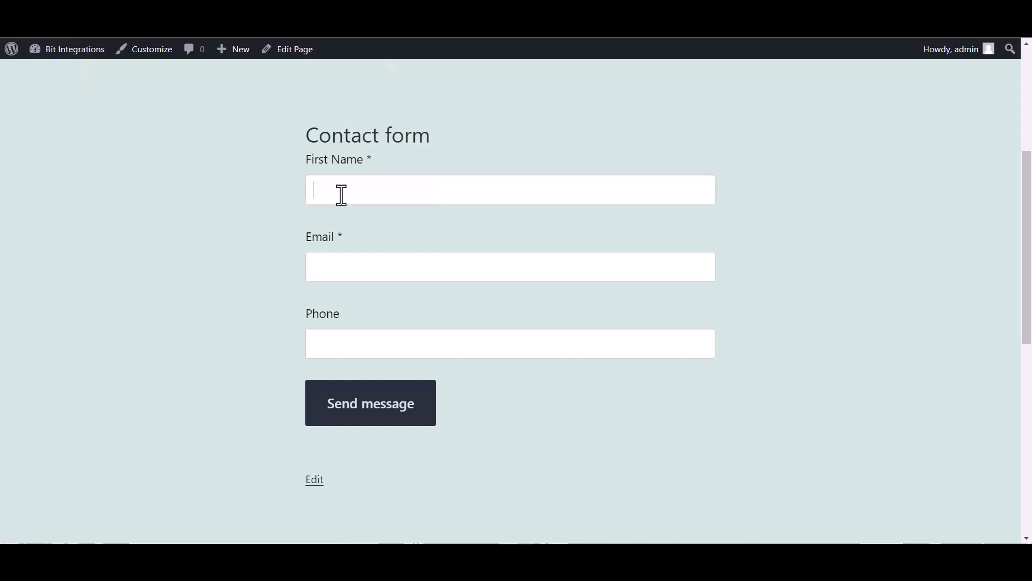
pyautogui.write('Bit Integrations')
pyautogui.click(344, 270)
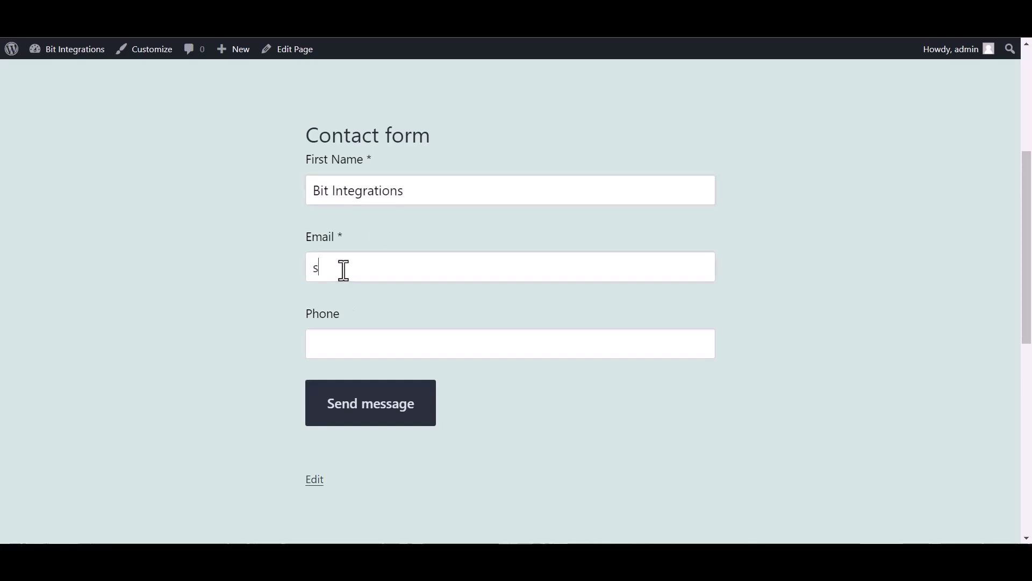
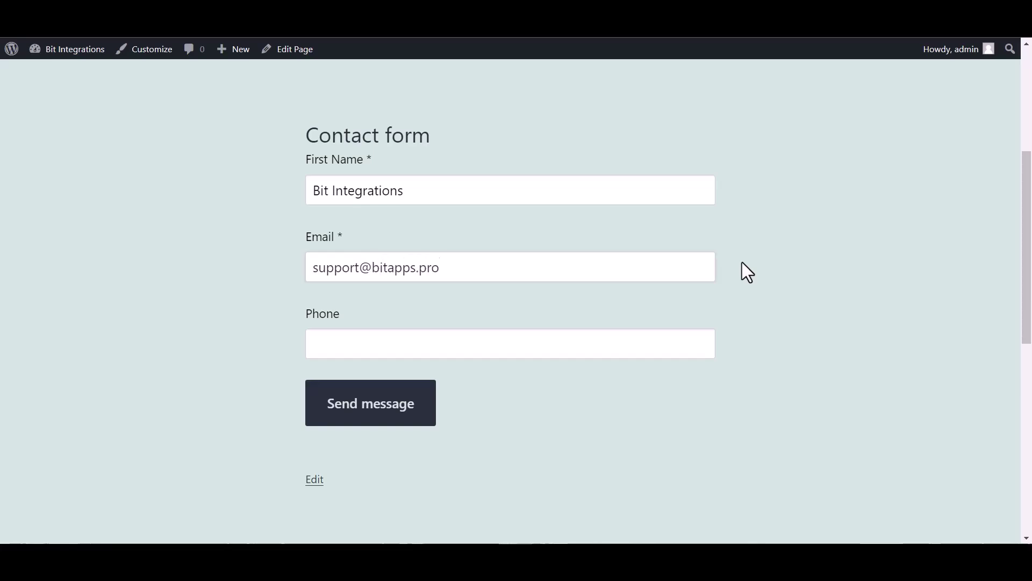
# Enter a test phone number and submit the form, reaching the thank-you confirmation.
pyautogui.hotkey('ctrl', '+')
pyautogui.click(401, 382)
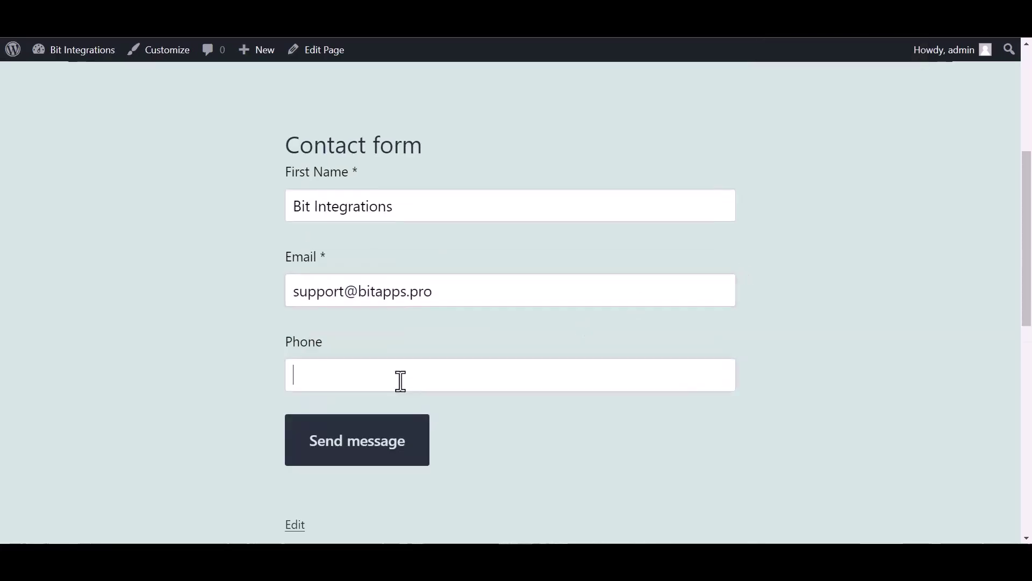
pyautogui.write('444555666')
pyautogui.click(410, 447)
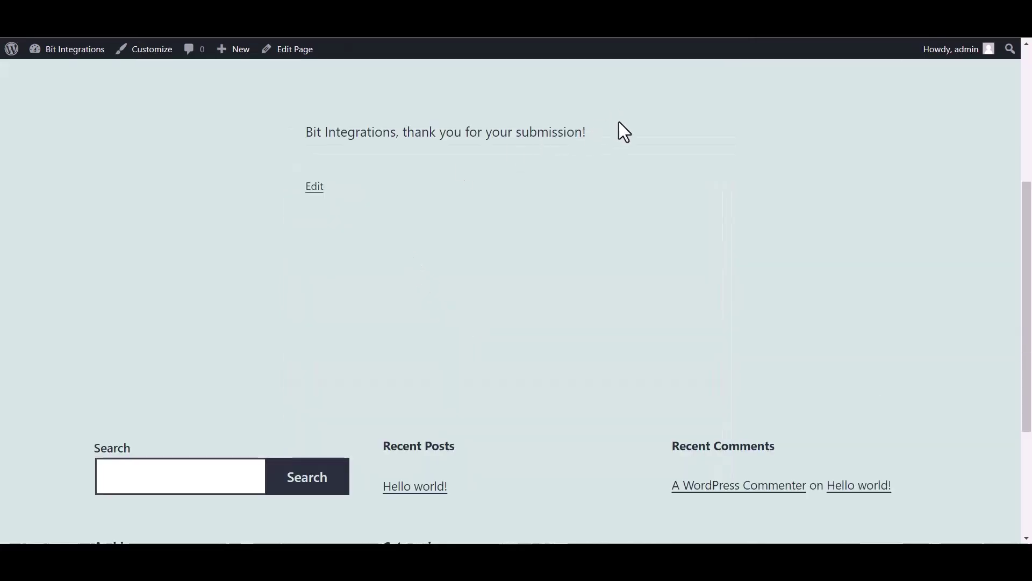
pyautogui.moveTo(619, 123); pyautogui.dragTo(404, 137)
# Open the Bit Integrations list in GetResponse contacts to see its 1 contact.
pyautogui.click(449, 240)
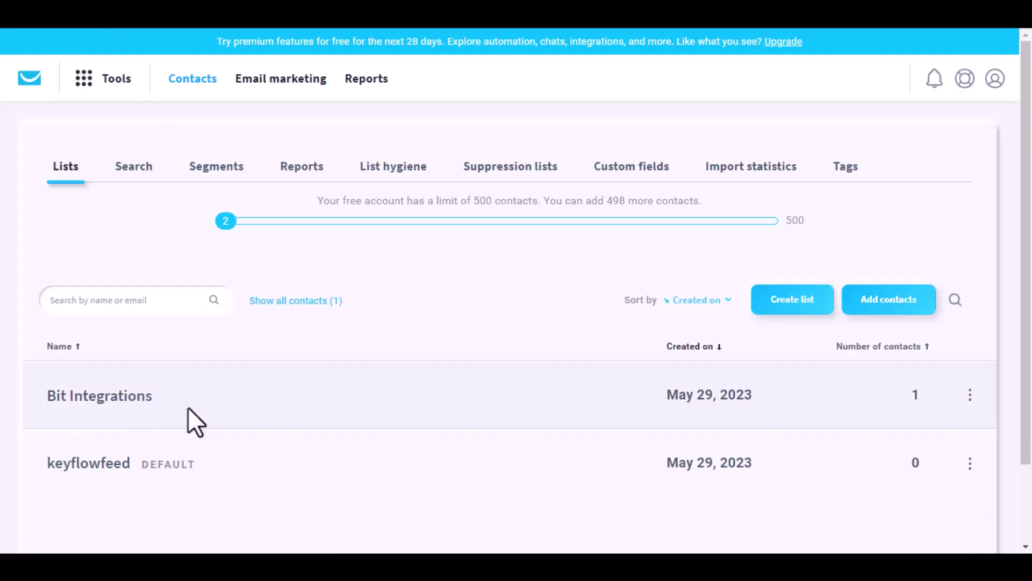
pyautogui.click(132, 398)
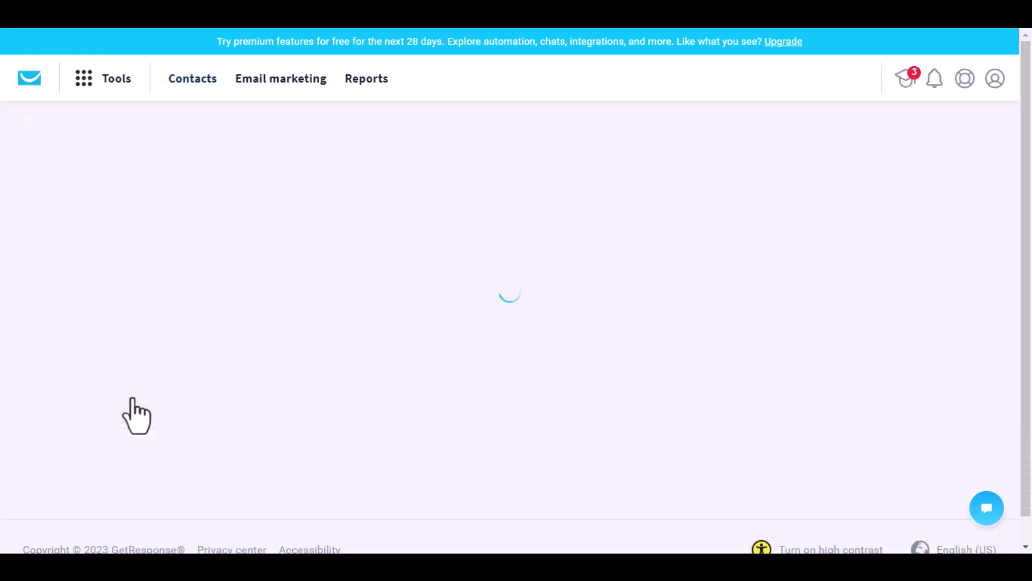